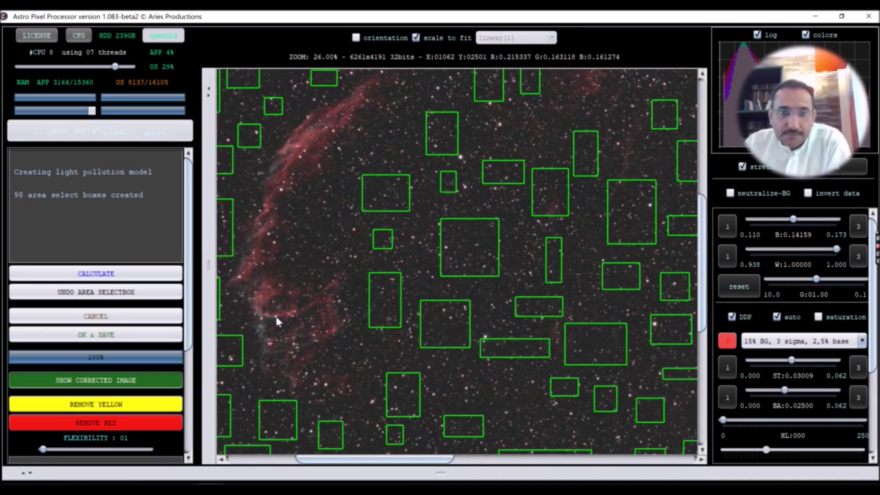
# Step: Accept the light pollution correction and save it as NGC_6974-lpc-cbg in 32-bit float FITS
pyautogui.scroll(-2, 278, 301)
pyautogui.scroll(-1, 580, 173)
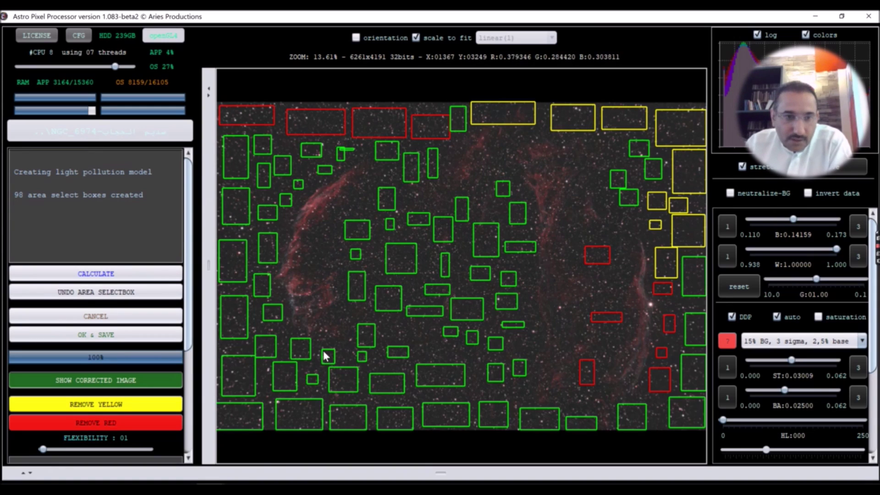
pyautogui.click(127, 338)
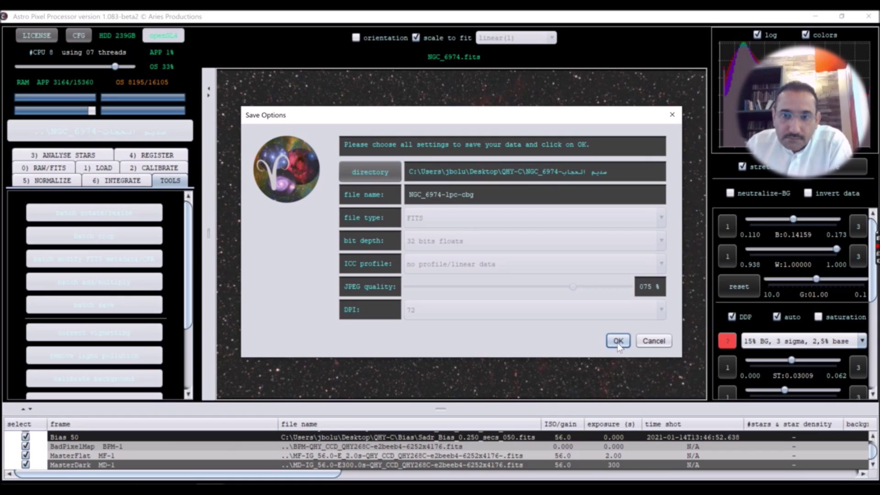
pyautogui.click(618, 342)
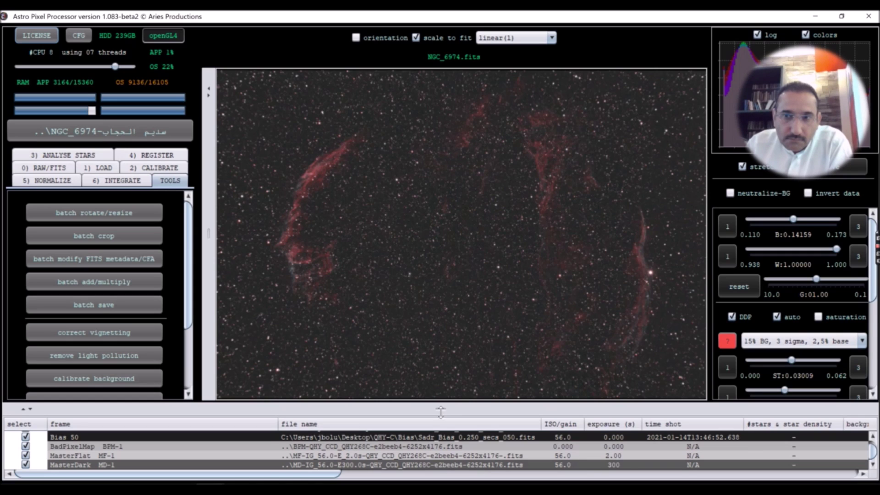
# Step: Open NGC_6974-lpc-cbg.fits from the processed frames list and neutralize its background
pyautogui.moveTo(443, 405); pyautogui.dragTo(442, 374)
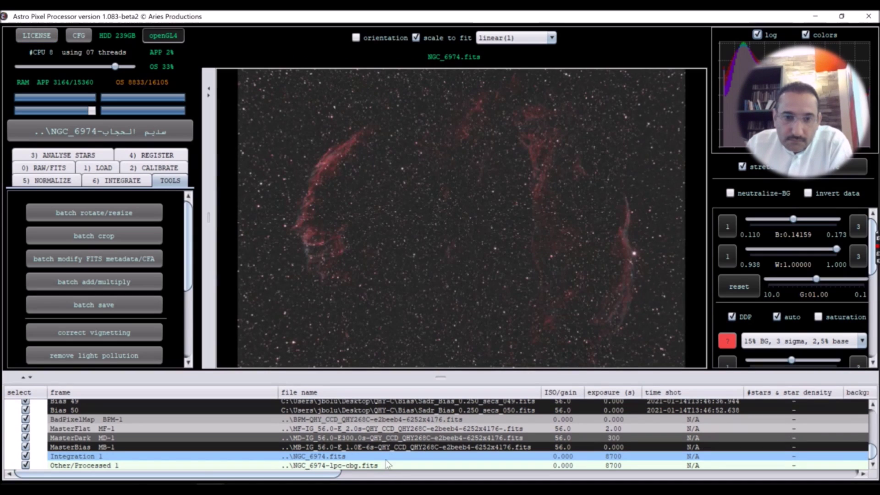
pyautogui.doubleClick(377, 466)
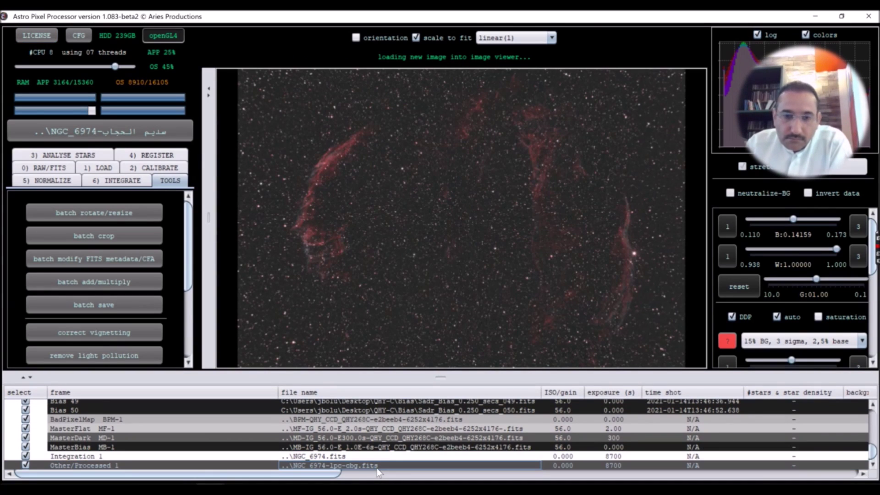
pyautogui.click(729, 193)
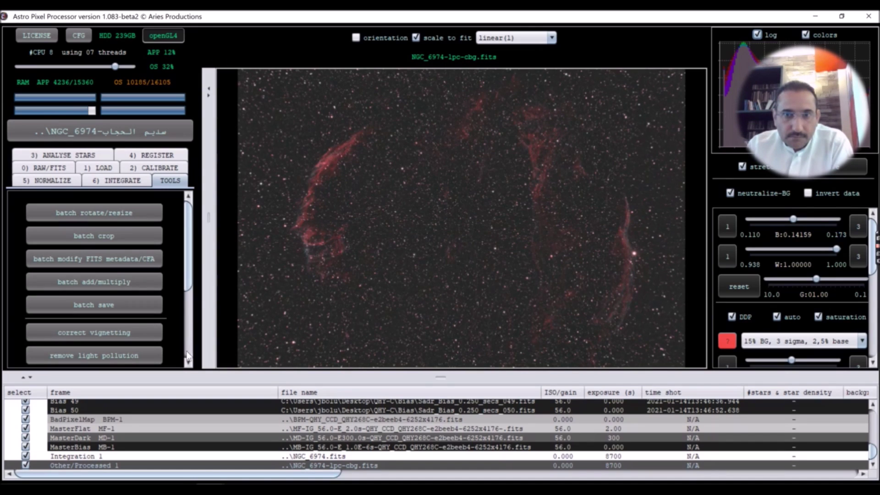
pyautogui.scroll(-3, 187, 355)
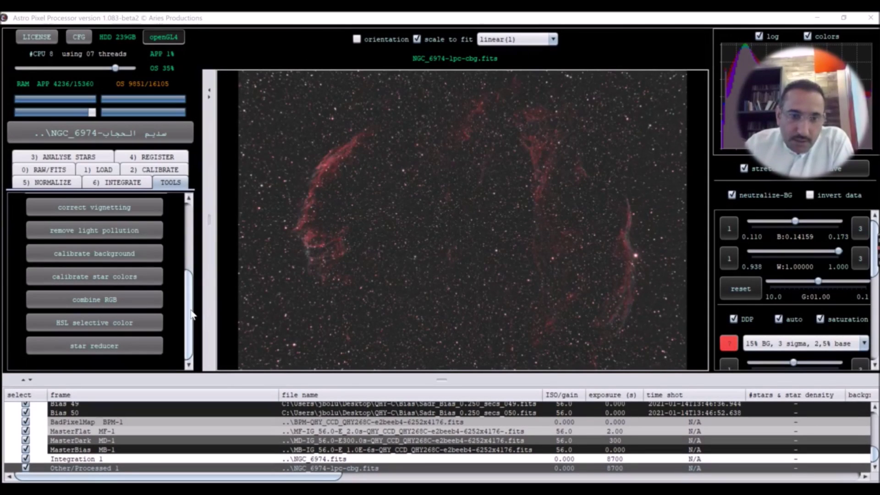
pyautogui.click(191, 312)
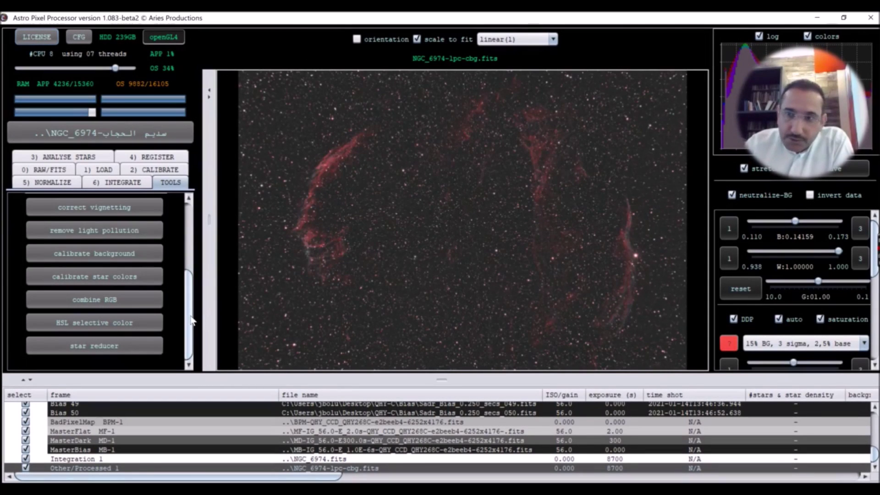
# Step: Run the star reducer on the corrected image with area radius 4.5 and preview the result
pyautogui.click(133, 353)
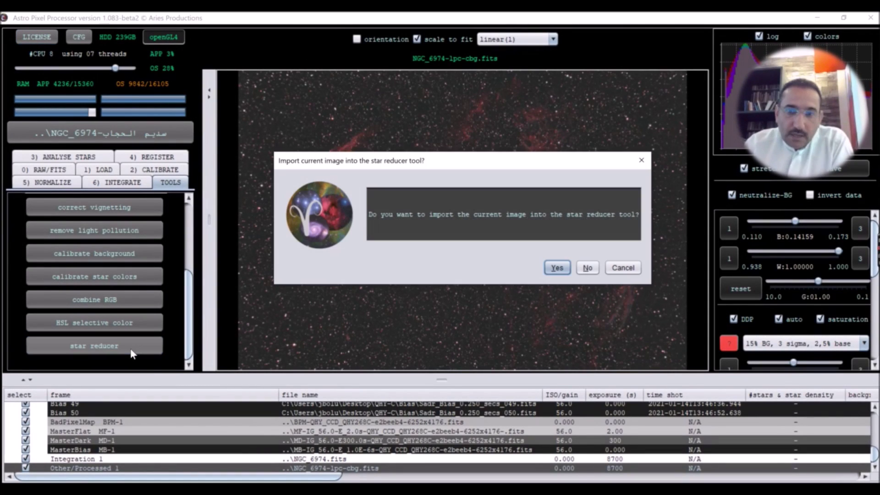
pyautogui.click(548, 270)
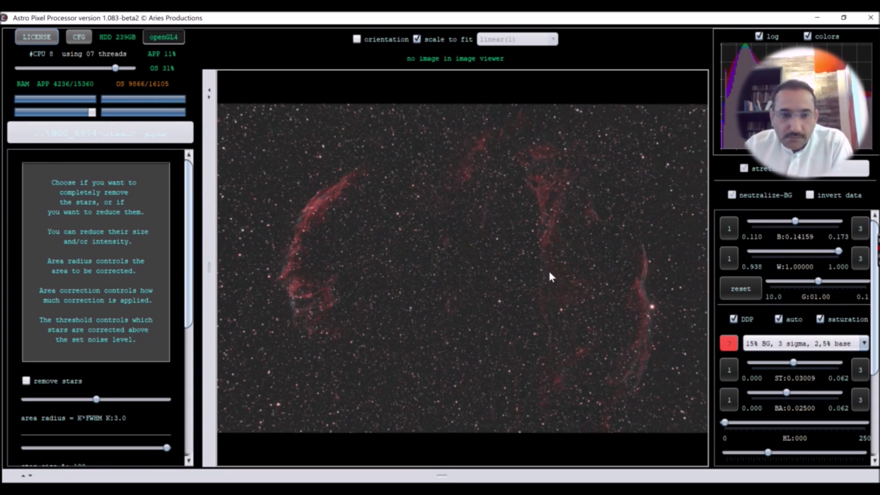
pyautogui.moveTo(188, 292); pyautogui.dragTo(198, 390)
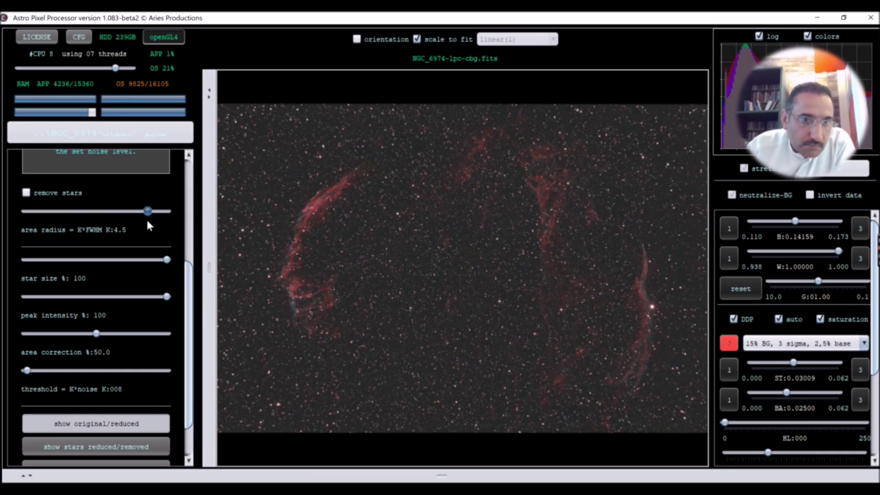
pyautogui.scroll(-1, 110, 339)
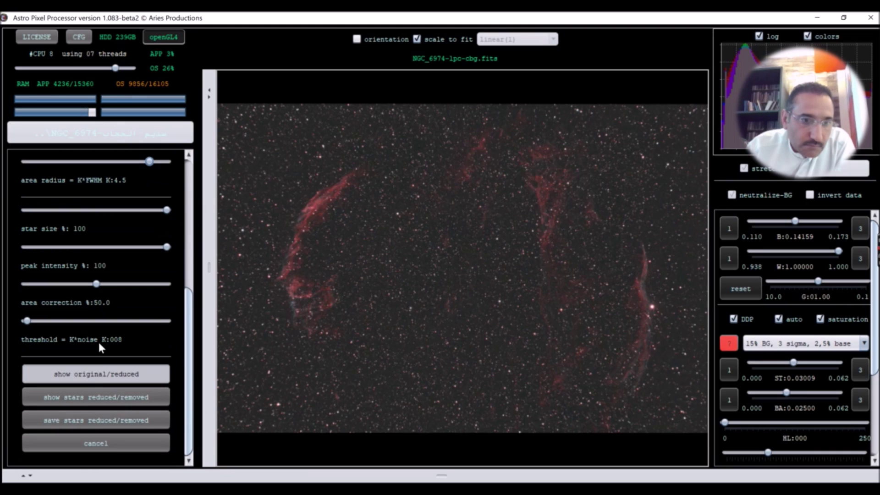
pyautogui.click(93, 399)
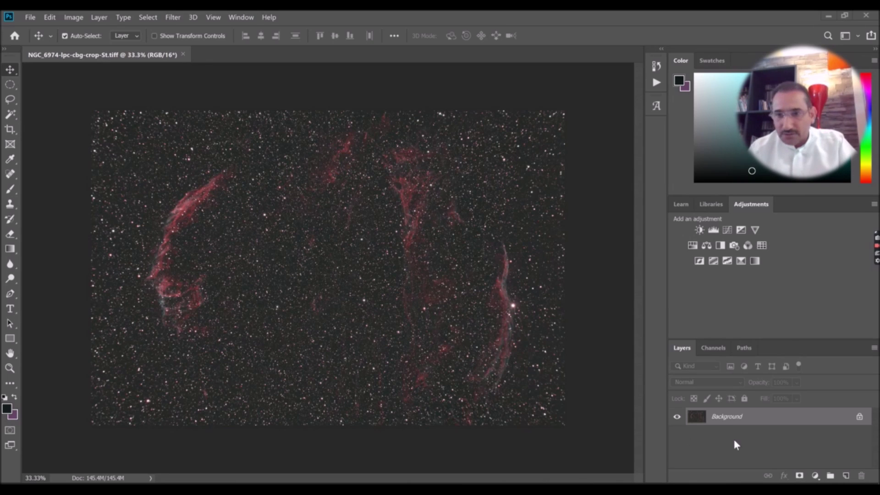
# Step: Duplicate the nebula's Background layer
pyautogui.moveTo(837, 420); pyautogui.dragTo(848, 470)
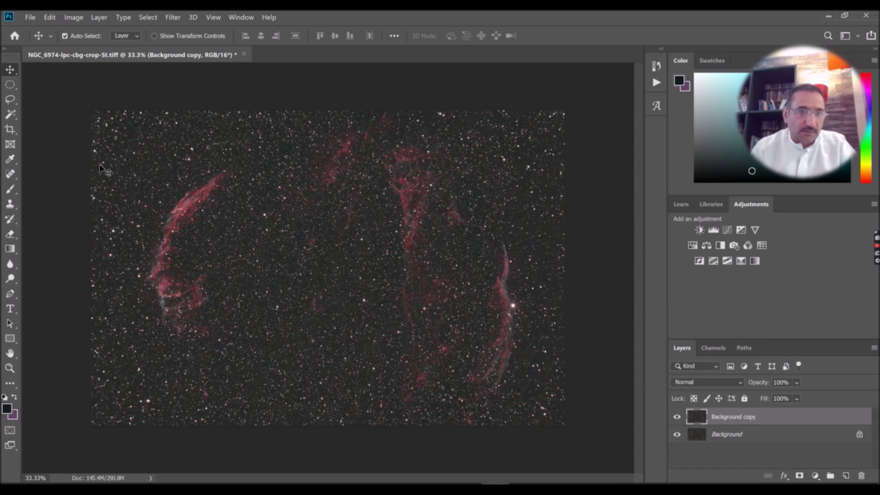
pyautogui.click(73, 17)
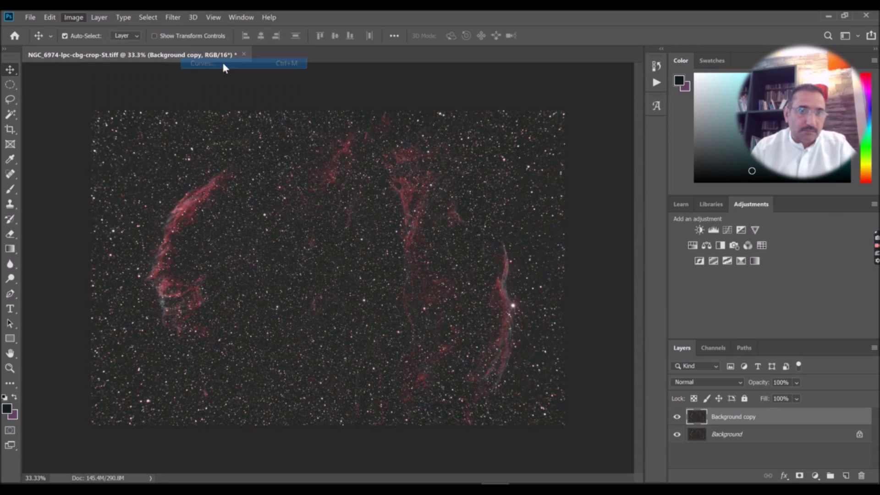
pyautogui.click(224, 62)
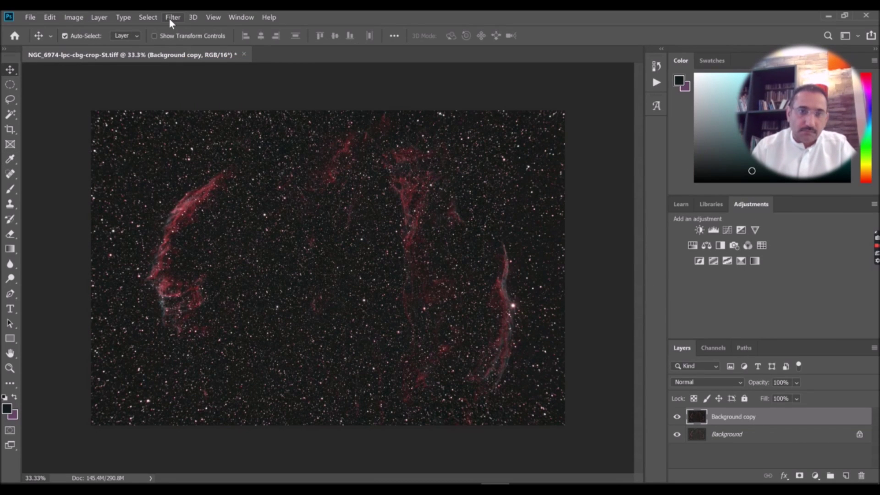
pyautogui.click(172, 17)
# Step: Apply the Camera Raw Natural preset with luminance noise reduction 50
pyautogui.click(265, 77)
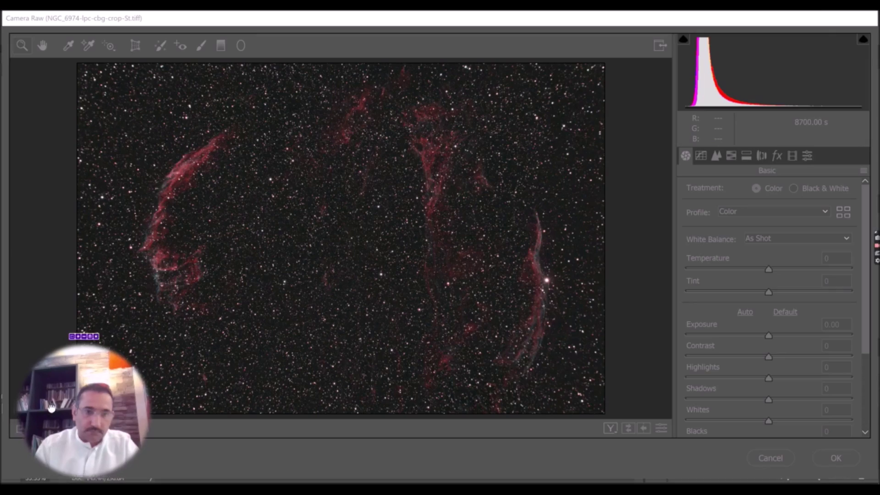
pyautogui.click(806, 155)
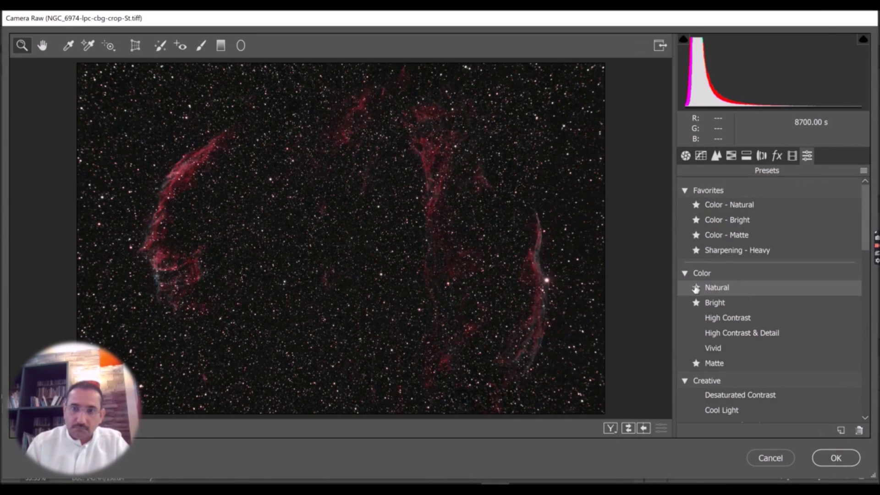
pyautogui.click(715, 287)
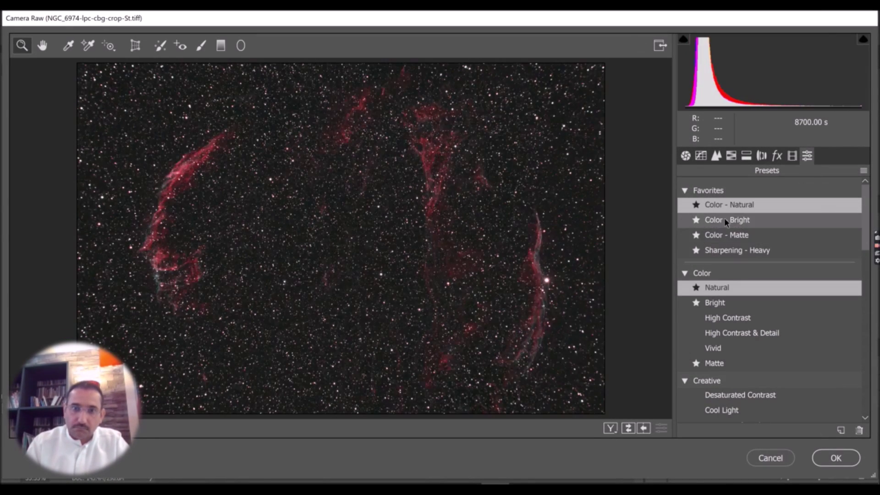
pyautogui.click(716, 155)
pyautogui.click(768, 327)
pyautogui.moveTo(767, 328); pyautogui.dragTo(768, 328)
pyautogui.moveTo(686, 372); pyautogui.dragTo(720, 372)
pyautogui.moveTo(768, 349); pyautogui.dragTo(735, 349)
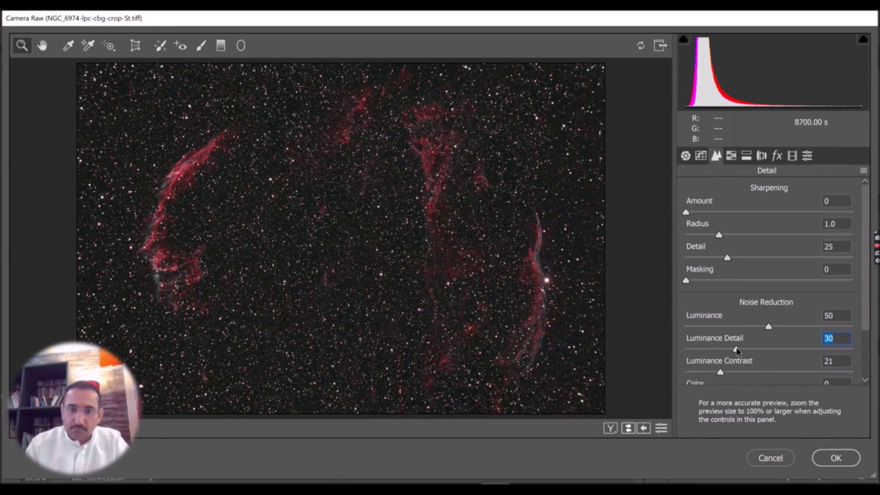
pyautogui.click(836, 458)
# Step: Duplicate the adjusted layer and add a Cooling Filter (LBB) photo filter
pyautogui.hotkey('ctrl', 'j')
pyautogui.click(734, 246)
pyautogui.click(603, 121)
pyautogui.click(602, 123)
pyautogui.press('Down')
pyautogui.press('Down')
pyautogui.press('Down')
pyautogui.press('Down')
pyautogui.scroll(2, 602, 122)
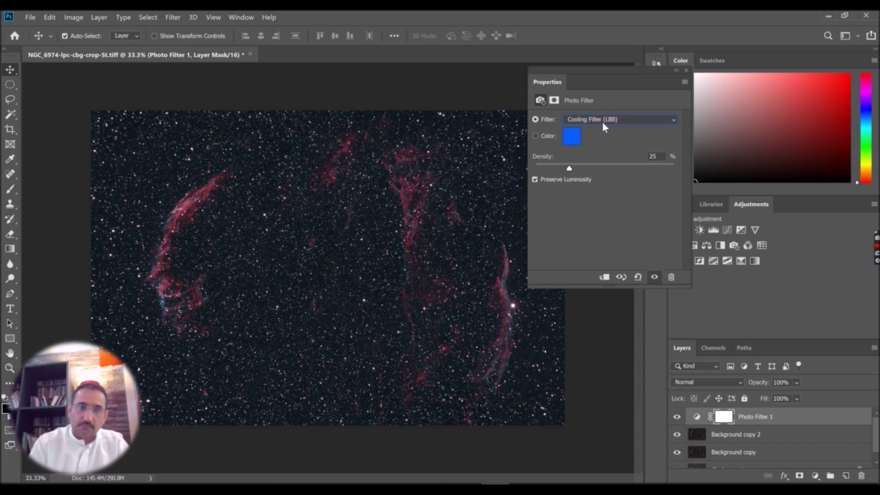
# Step: Apply a Deep Yellow photo filter and merge it into the layer below
pyautogui.click(594, 122)
pyautogui.click(581, 304)
pyautogui.press('Up')
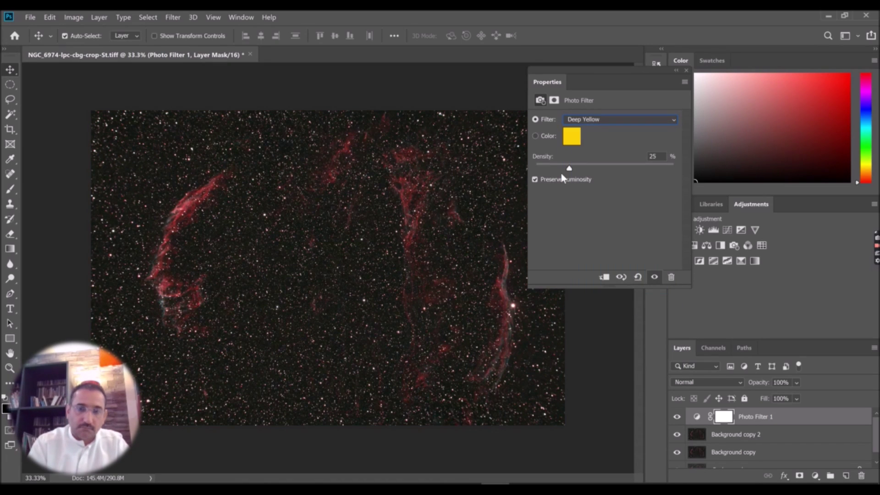
pyautogui.click(686, 70)
pyautogui.rightClick(806, 416)
pyautogui.click(718, 363)
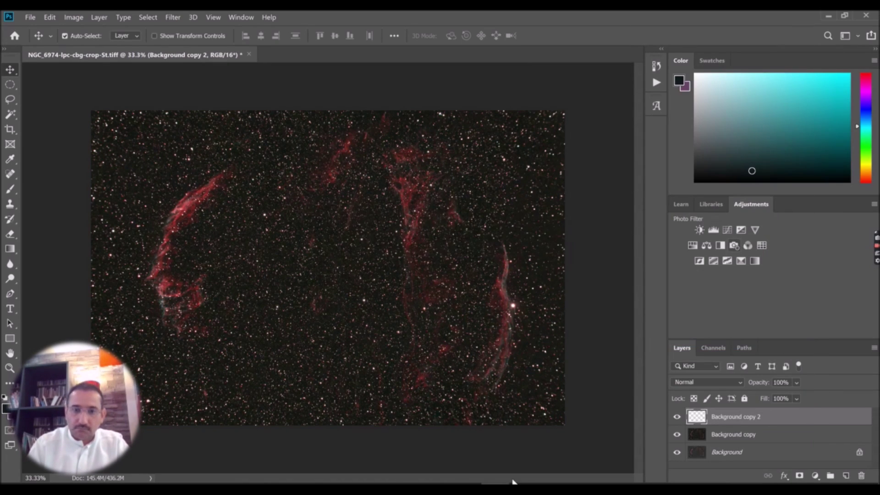
# Step: Add a Deep Blue photo filter and merge it into the layer below
pyautogui.click(733, 246)
pyautogui.click(618, 119)
pyautogui.click(610, 285)
pyautogui.press('Up')
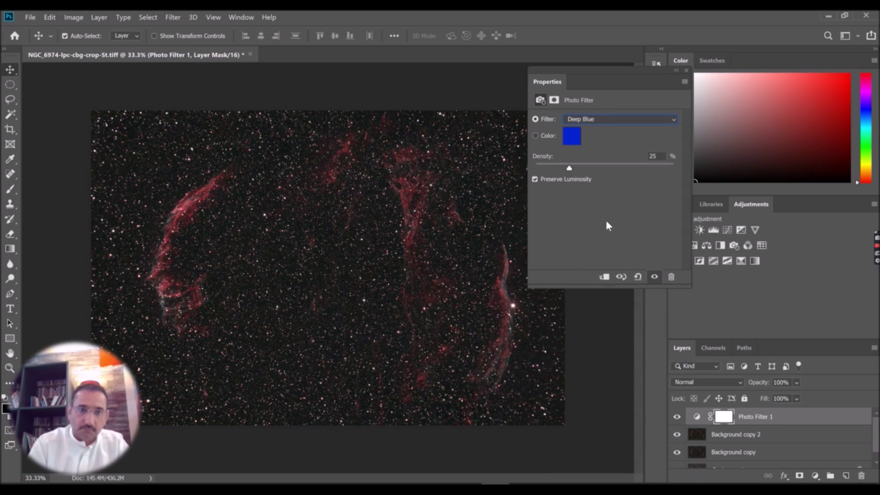
pyautogui.click(686, 71)
pyautogui.rightClick(779, 416)
pyautogui.click(648, 340)
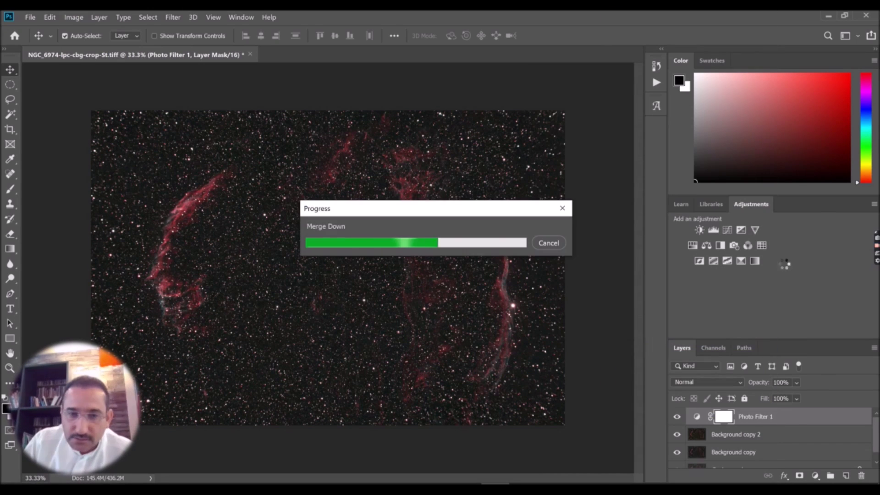
# Step: Try Color Lookup tables such as 2Strip, then delete the lookup layer
pyautogui.click(761, 247)
pyautogui.click(620, 120)
pyautogui.click(620, 130)
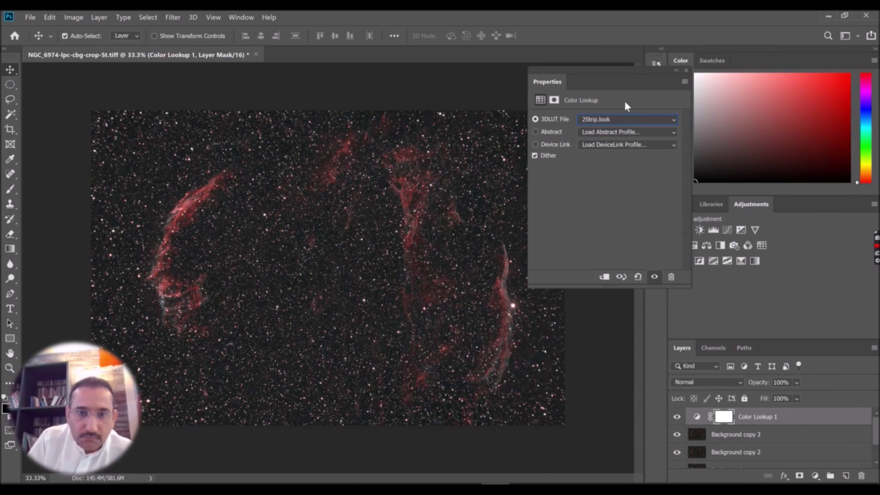
pyautogui.press('Down')
pyautogui.press('Down')
pyautogui.press('Down')
pyautogui.press('Down')
pyautogui.press('Down')
pyautogui.press('Down')
pyautogui.press('Down')
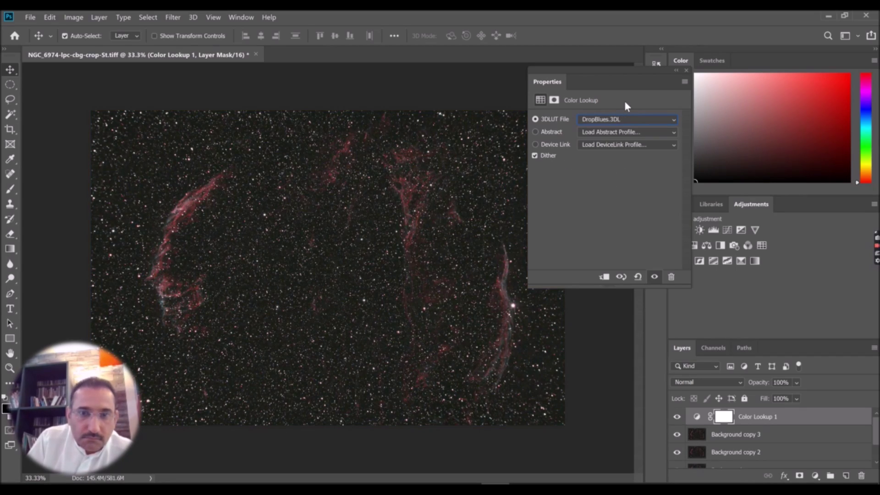
pyautogui.press('Down')
pyautogui.press('Down')
pyautogui.press('Down')
pyautogui.press('Down')
pyautogui.press('Down')
pyautogui.press('Down')
pyautogui.press('Down')
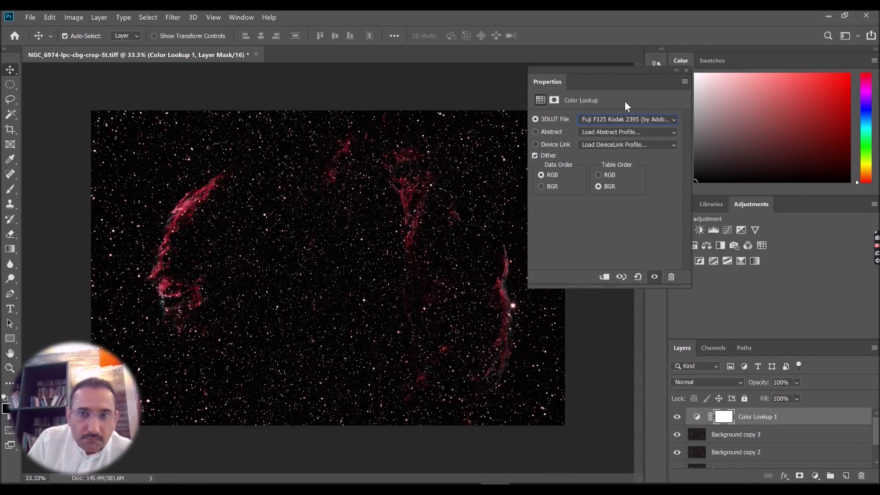
pyautogui.click(625, 119)
pyautogui.click(628, 164)
pyautogui.click(687, 71)
pyautogui.click(677, 417)
pyautogui.click(677, 417)
pyautogui.moveTo(819, 416); pyautogui.dragTo(861, 476)
pyautogui.click(733, 247)
# Step: Add a new photo filter and compare tints from Cooling (82) through Deep Emerald
pyautogui.click(733, 246)
pyautogui.click(616, 120)
pyautogui.click(639, 129)
pyautogui.press('Down')
pyautogui.press('Down')
pyautogui.press('Down')
pyautogui.press('Down')
pyautogui.press('Down')
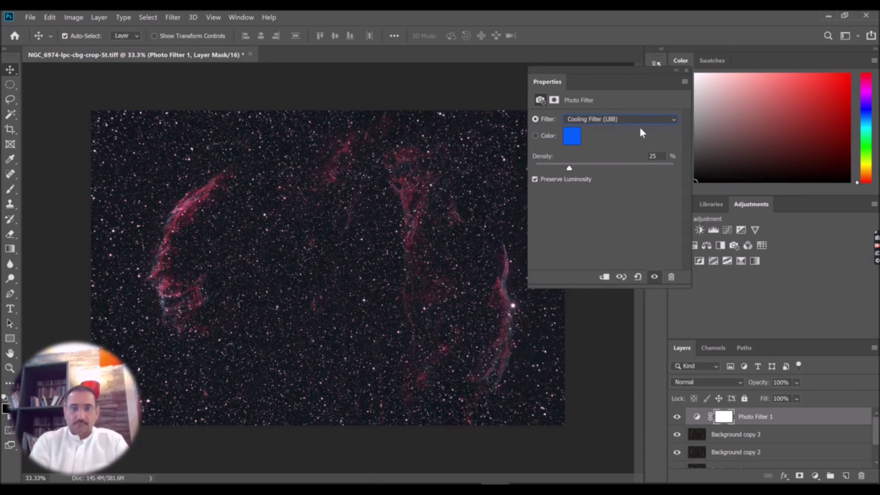
pyautogui.press('Down')
pyautogui.press('Down')
pyautogui.press('Down')
pyautogui.press('Down')
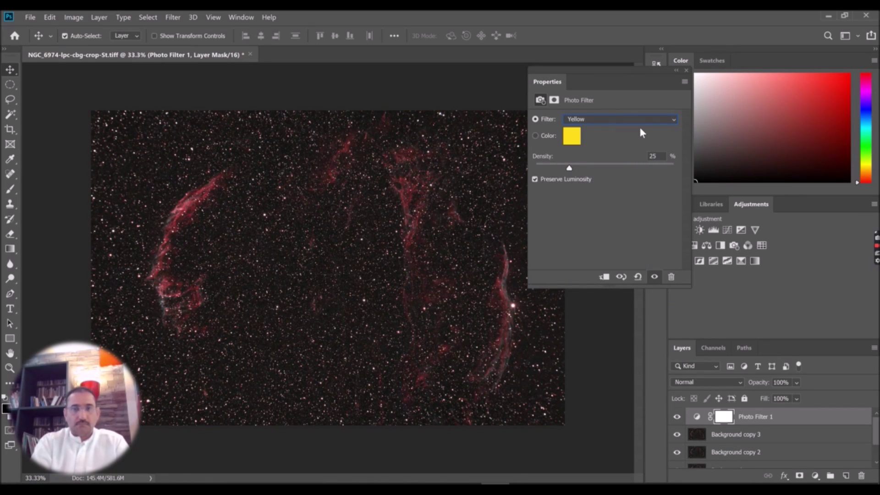
pyautogui.press('Down')
pyautogui.press('Down')
pyautogui.press('Down')
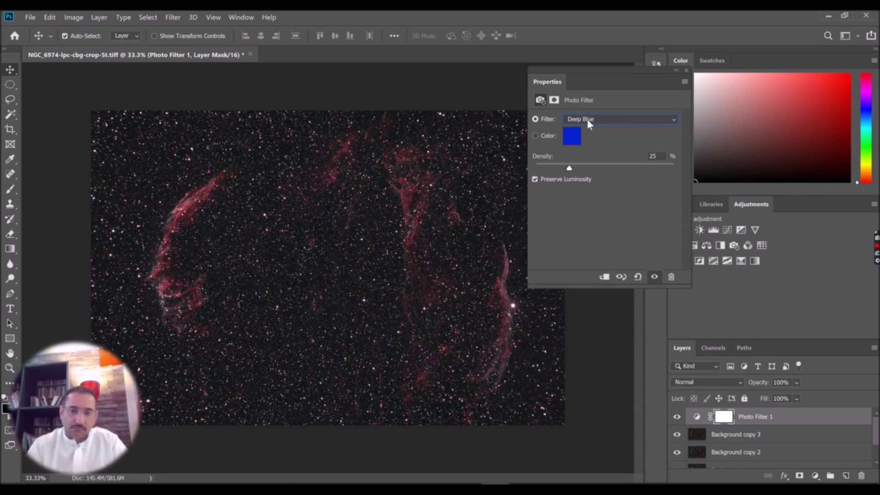
pyautogui.press('Down')
pyautogui.press('Down')
pyautogui.press('Down')
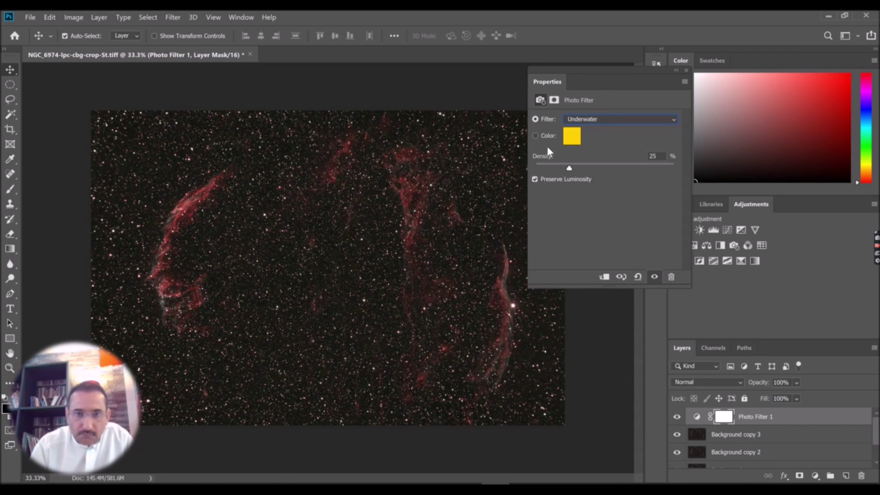
# Step: Set the filter to Warming Filter (85) at 17% density and flatten the image
pyautogui.click(595, 119)
pyautogui.scroll(6, 595, 128)
pyautogui.click(595, 127)
pyautogui.moveTo(569, 167); pyautogui.dragTo(558, 169)
pyautogui.click(686, 71)
pyautogui.rightClick(773, 419)
pyautogui.click(614, 348)
# Step: Save the graded image as NGC_6974-PS in TIFF format
pyautogui.click(30, 18)
pyautogui.click(51, 137)
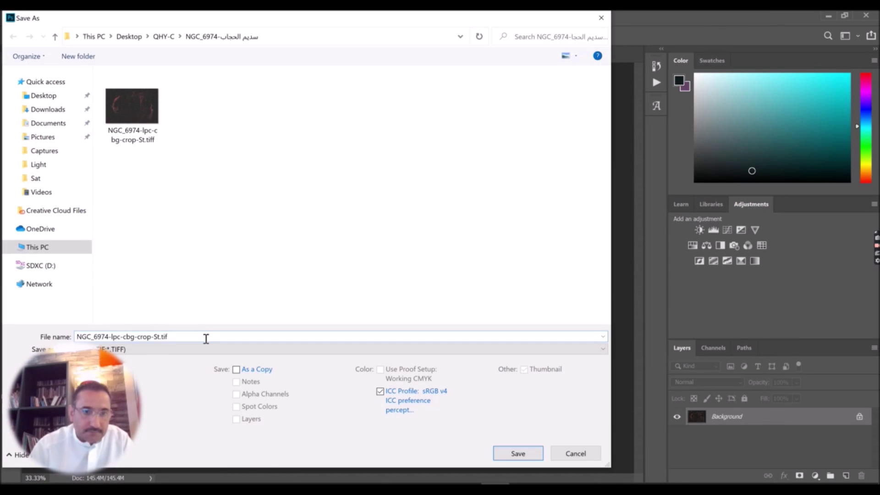
pyautogui.write('PS')
pyautogui.click(517, 453)
# Step: Save a JPEG copy of NGC_6974-PS
pyautogui.hotkey('ctrl', 'shift', 's')
pyautogui.click(191, 349)
pyautogui.click(112, 406)
pyautogui.click(514, 452)
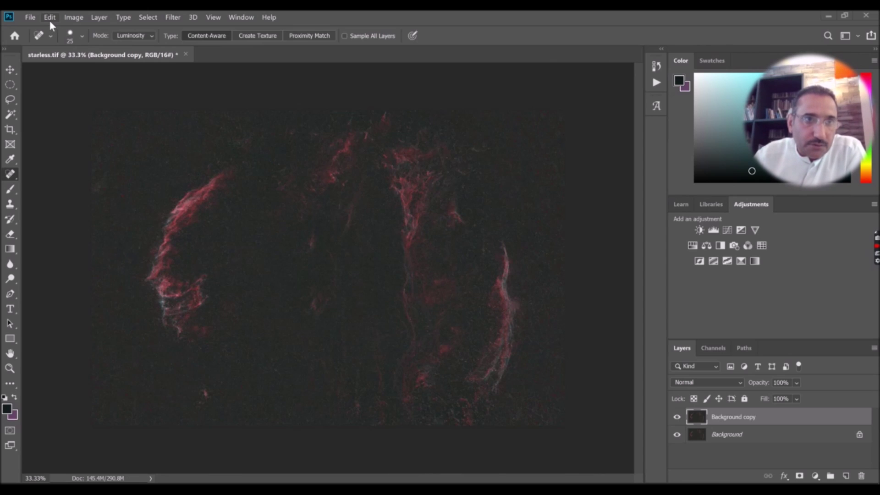
# Step: Raise the Curves black point to darken the starless background
pyautogui.click(75, 16)
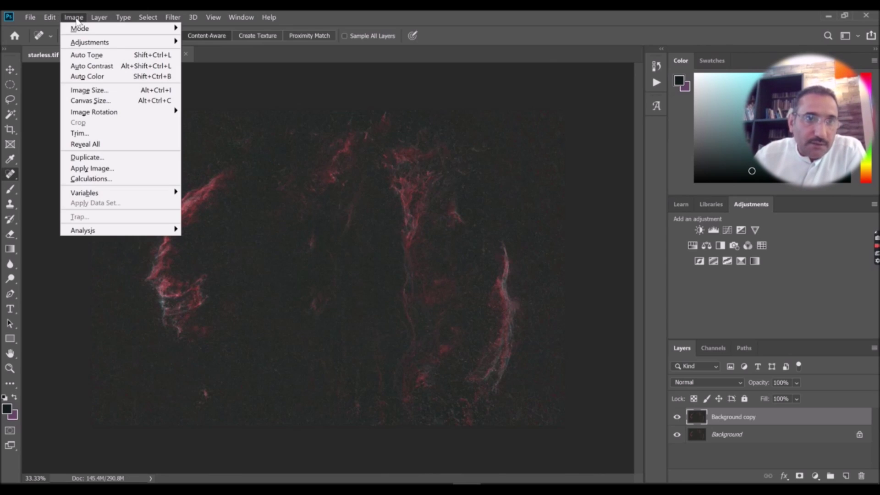
pyautogui.moveTo(172, 42)
pyautogui.click(189, 64)
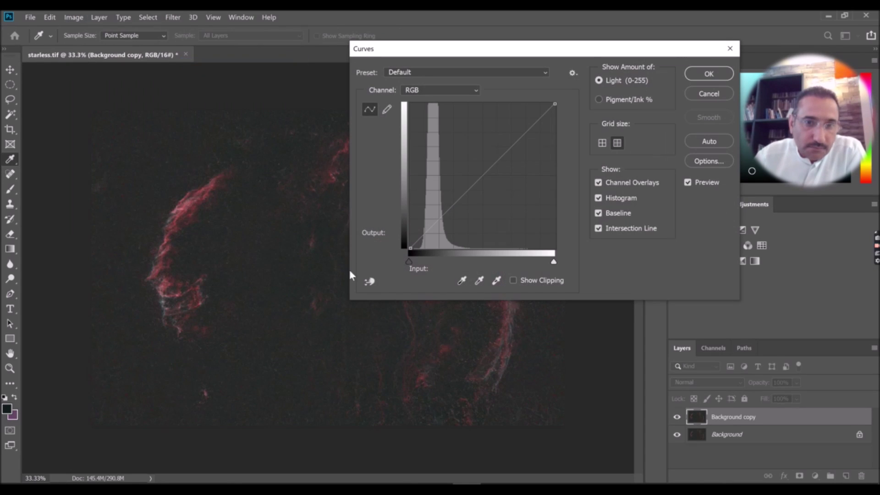
pyautogui.moveTo(409, 261); pyautogui.dragTo(416, 260)
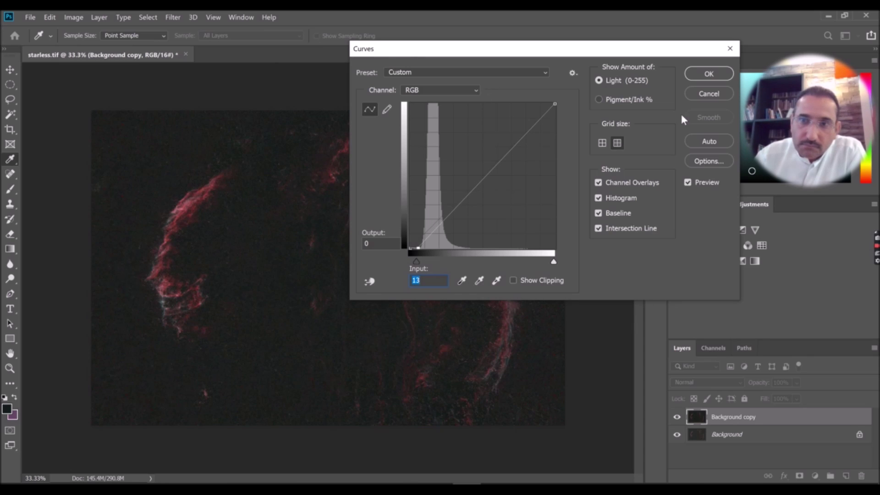
pyautogui.click(709, 73)
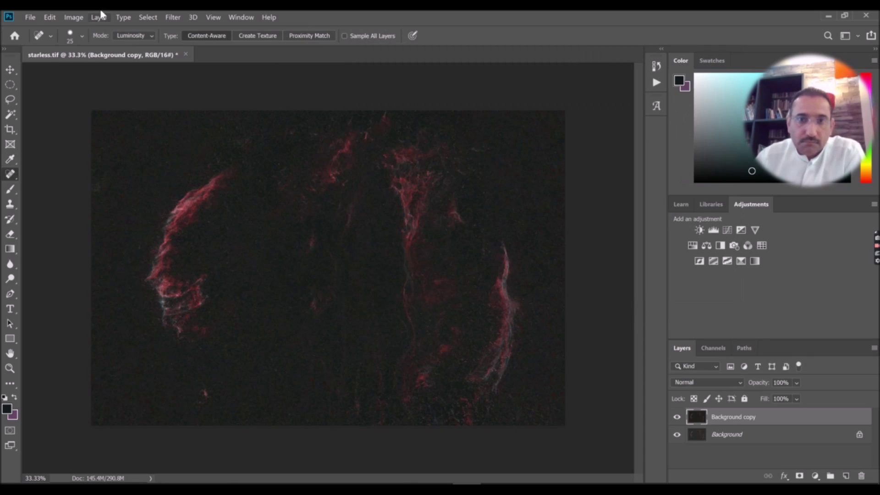
# Step: Add a dark-sky Curves point pulled to input 35, output 31
pyautogui.click(75, 18)
pyautogui.moveTo(106, 42)
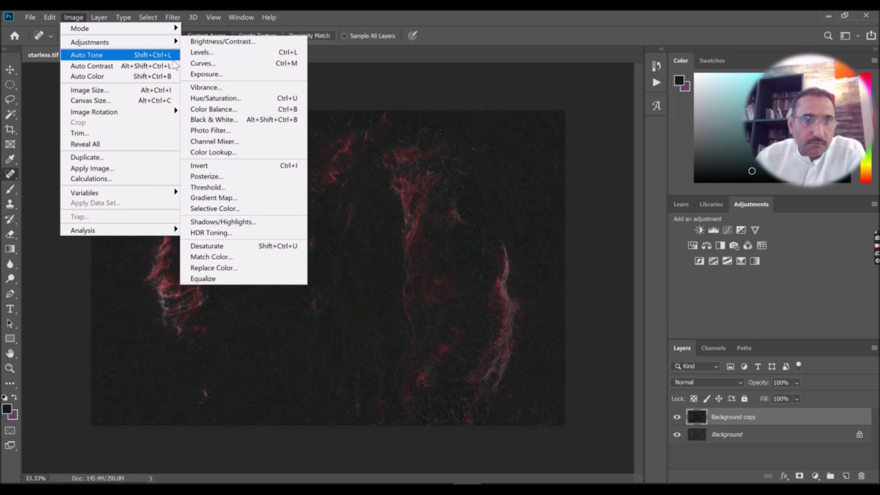
pyautogui.click(189, 65)
pyautogui.click(460, 260)
pyautogui.click(502, 356)
pyautogui.moveTo(390, 325); pyautogui.dragTo(391, 326)
pyautogui.click(786, 55)
# Step: Apply another Curves pass, lowering a point sampled from the sky
pyautogui.click(76, 18)
pyautogui.moveTo(106, 42)
pyautogui.click(188, 68)
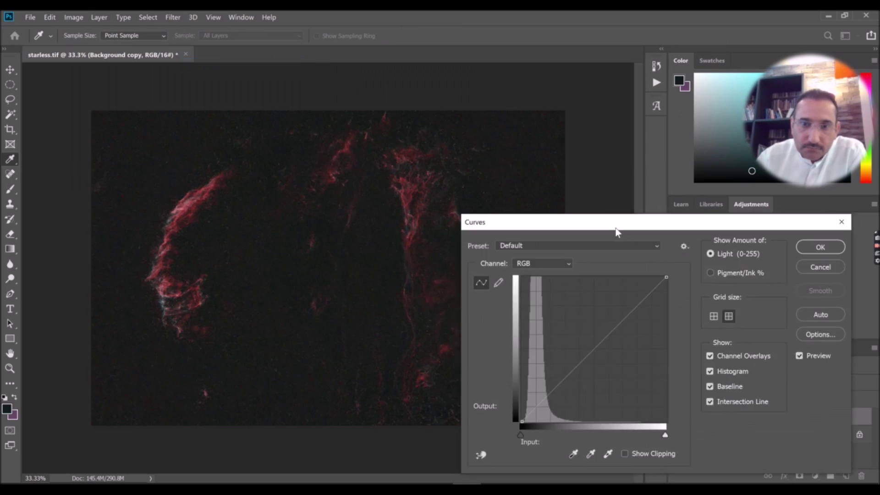
pyautogui.moveTo(613, 221); pyautogui.dragTo(154, 161)
pyautogui.click(15, 393)
pyautogui.click(504, 334)
pyautogui.moveTo(536, 205); pyautogui.dragTo(535, 209)
pyautogui.click(353, 186)
# Step: Darken the sky further with two more Curves passes using image-sampled points
pyautogui.click(74, 18)
pyautogui.moveTo(105, 42)
pyautogui.click(208, 66)
pyautogui.moveTo(238, 120); pyautogui.dragTo(142, 137)
pyautogui.click(32, 371)
pyautogui.click(504, 337)
pyautogui.moveTo(544, 192); pyautogui.dragTo(544, 196)
pyautogui.click(371, 163)
pyautogui.click(74, 18)
pyautogui.moveTo(172, 46)
pyautogui.click(201, 63)
pyautogui.keyDown('ctrl'); pyautogui.click(416, 196); pyautogui.keyUp('ctrl')
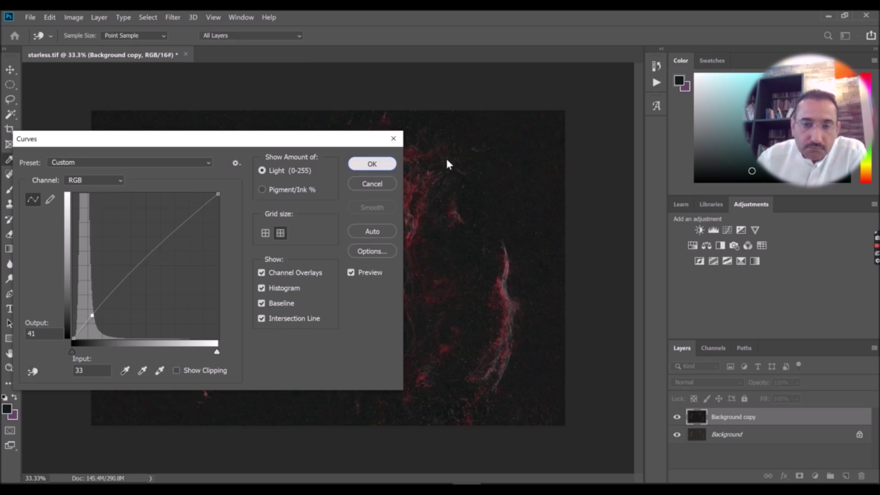
pyautogui.click(373, 163)
# Step: Duplicate the layer and apply Camera Raw luminance noise reduction of 50
pyautogui.moveTo(733, 416); pyautogui.dragTo(848, 473)
pyautogui.click(172, 16)
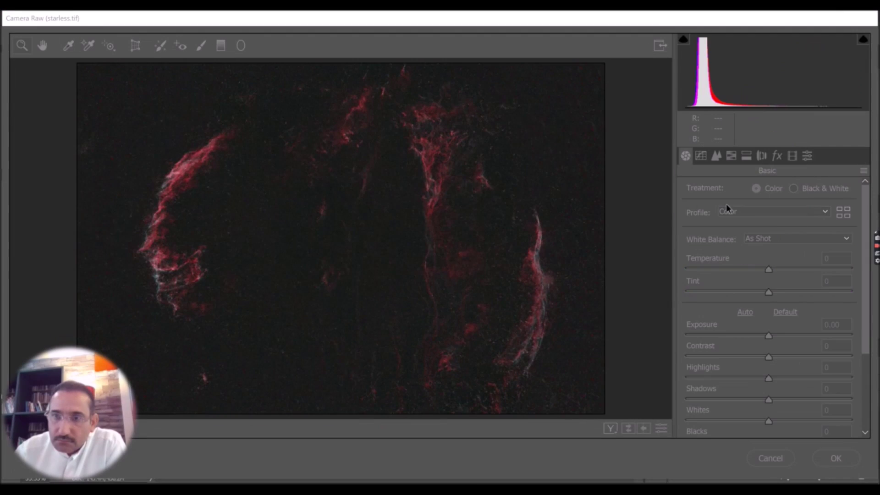
pyautogui.click(806, 156)
pyautogui.click(696, 288)
pyautogui.click(716, 155)
pyautogui.moveTo(686, 326); pyautogui.dragTo(756, 351)
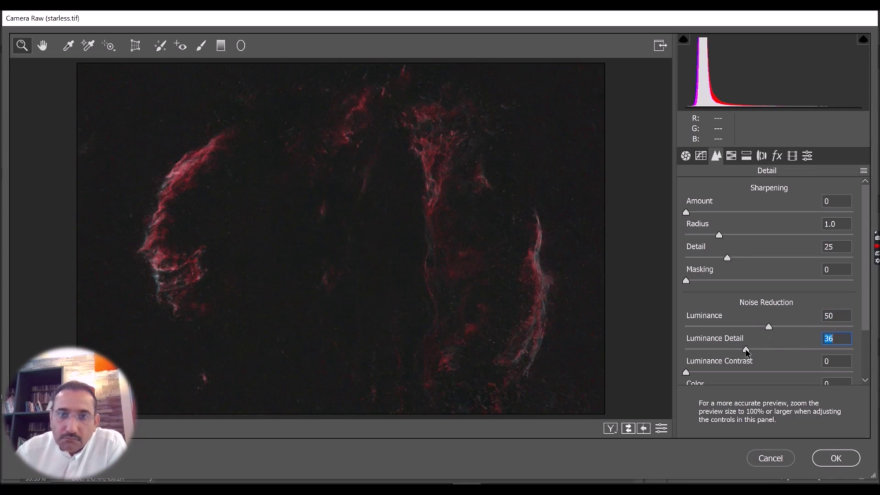
pyautogui.click(686, 372)
pyautogui.click(835, 457)
# Step: Add a Photo Filter adjustment layer and merge it down
pyautogui.click(733, 246)
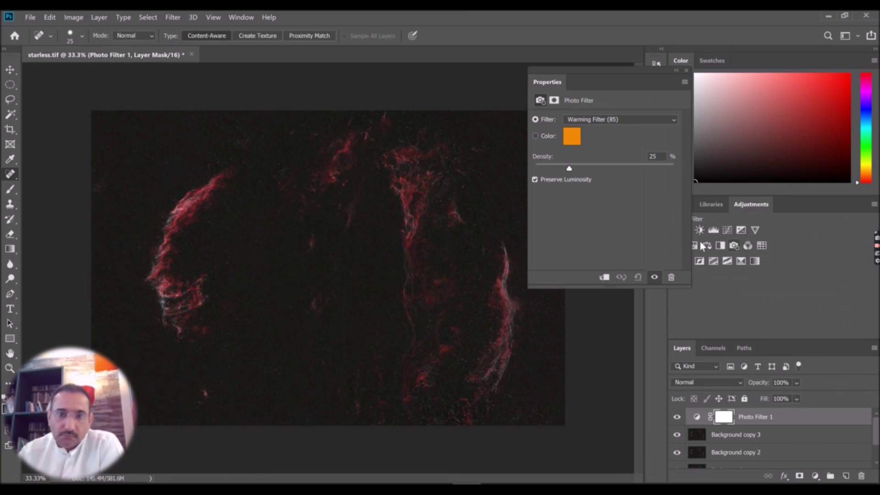
pyautogui.click(686, 70)
pyautogui.rightClick(809, 417)
pyautogui.click(707, 344)
# Step: Add a new Photo Filter and preview tints from Cooling Filter (82) through Deep Blue to Deep Red
pyautogui.click(733, 246)
pyautogui.click(618, 120)
pyautogui.click(610, 140)
pyautogui.press('Down')
pyautogui.press('Down')
pyautogui.press('Down')
pyautogui.press('Down')
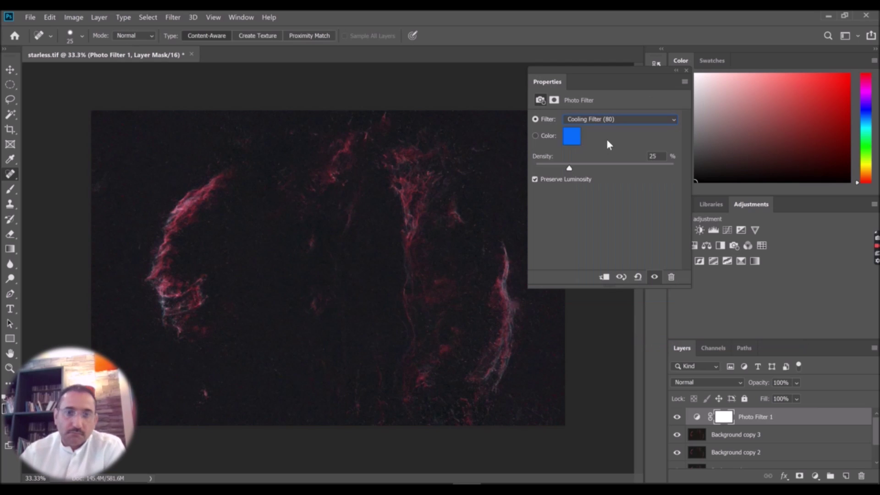
pyautogui.press('Down')
pyautogui.press('Down')
pyautogui.press('Down')
pyautogui.press('Down')
pyautogui.press('Down')
pyautogui.press('Down')
pyautogui.press('Down')
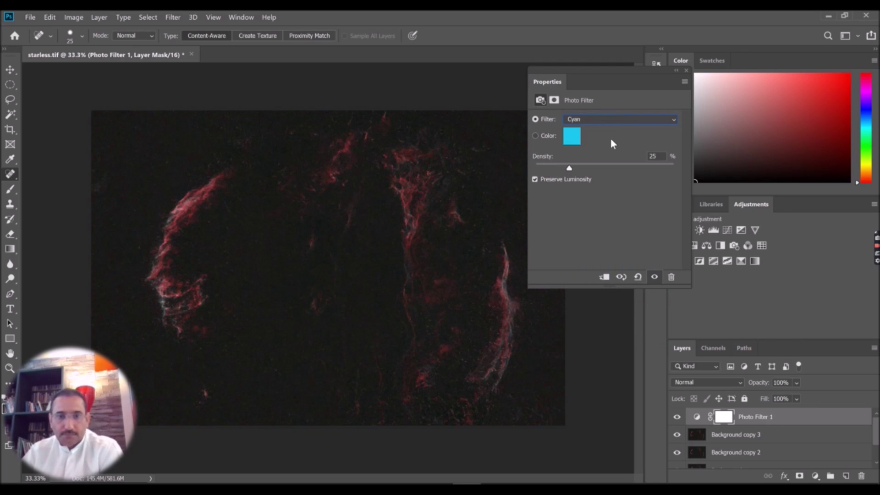
pyautogui.press('Down')
pyautogui.press('Down')
pyautogui.press('Down')
pyautogui.press('Down')
pyautogui.press('Up')
pyautogui.click(686, 70)
# Step: Add a second Photo Filter and compare Deep Blue, Green, Warming Filter (81), Orange and Sepia tints
pyautogui.click(733, 246)
pyautogui.click(619, 119)
pyautogui.click(599, 276)
pyautogui.press('Up')
pyautogui.press('Up')
pyautogui.press('Up')
pyautogui.press('Up')
pyautogui.press('Up')
pyautogui.press('Up')
pyautogui.press('Up')
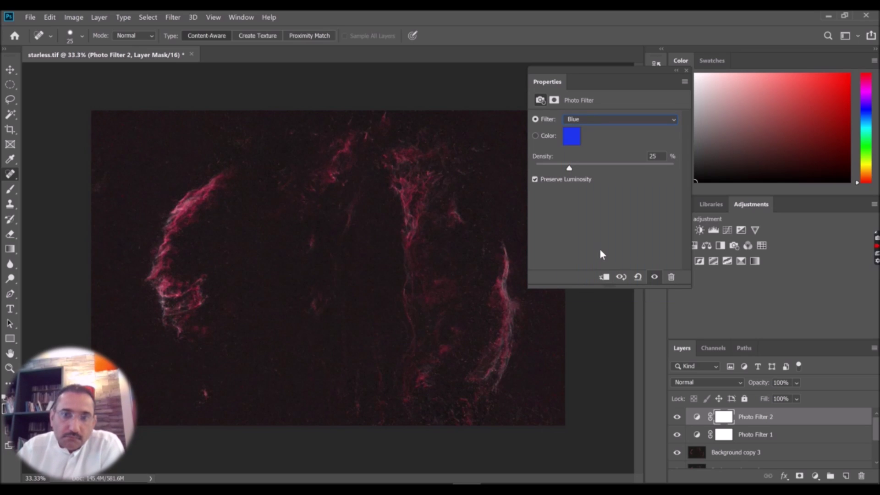
pyautogui.press('Up')
pyautogui.press('Up')
pyautogui.press('Up')
pyautogui.press('Up')
pyautogui.press('Up')
pyautogui.press('Up')
pyautogui.press('Up')
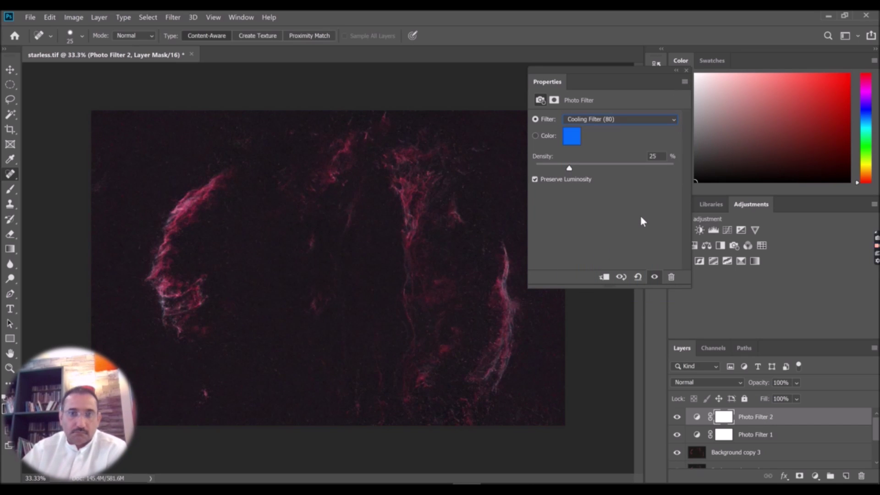
pyautogui.press('Up')
pyautogui.press('Down')
pyautogui.press('Down')
pyautogui.press('Down')
pyautogui.press('Down')
pyautogui.press('Down')
pyautogui.press('Down')
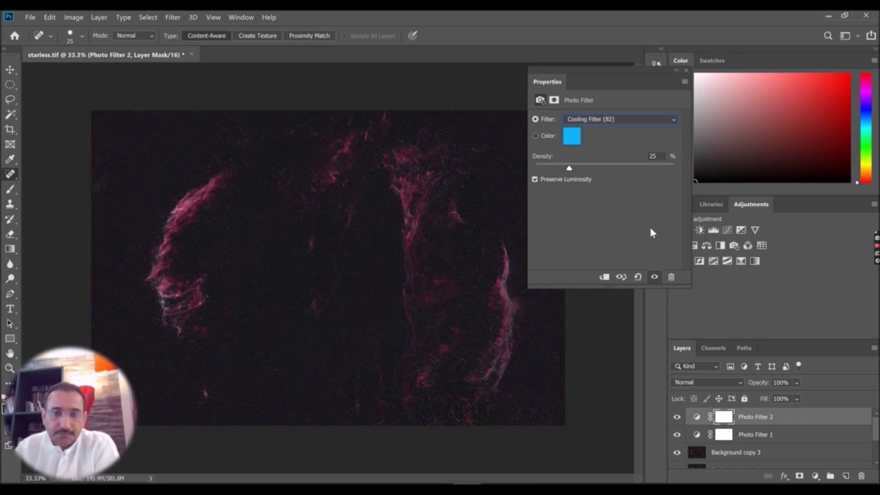
pyautogui.press('Down')
pyautogui.press('Down')
pyautogui.press('Down')
pyautogui.press('Down')
pyautogui.press('Down')
pyautogui.press('Down')
pyautogui.press('Down')
pyautogui.press('Down')
pyautogui.press('Down')
pyautogui.press('Down')
# Step: Merge the photo filter layers down and delete the leftover layer
pyautogui.rightClick(815, 412)
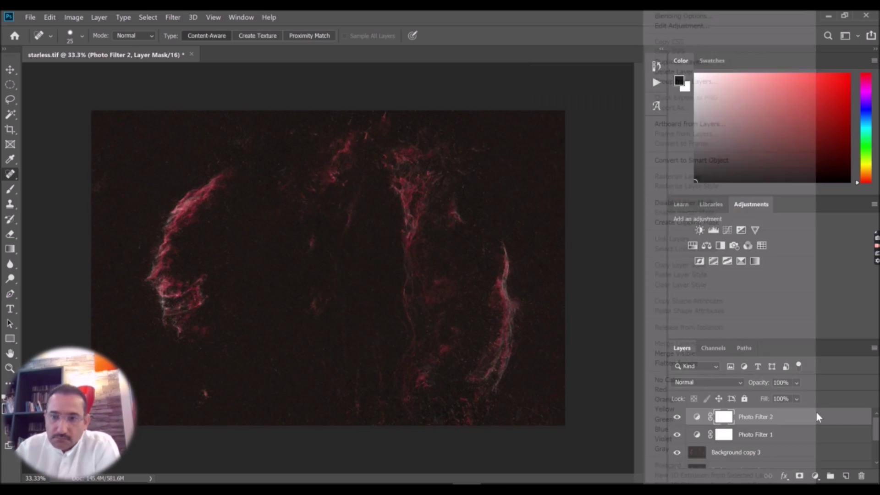
pyautogui.click(716, 365)
pyautogui.click(790, 439)
pyautogui.press('Delete')
# Step: Add a Color Lookup layer, try the 2Strip and 3Strip looks, and lower the red tint's density
pyautogui.rightClick(766, 418)
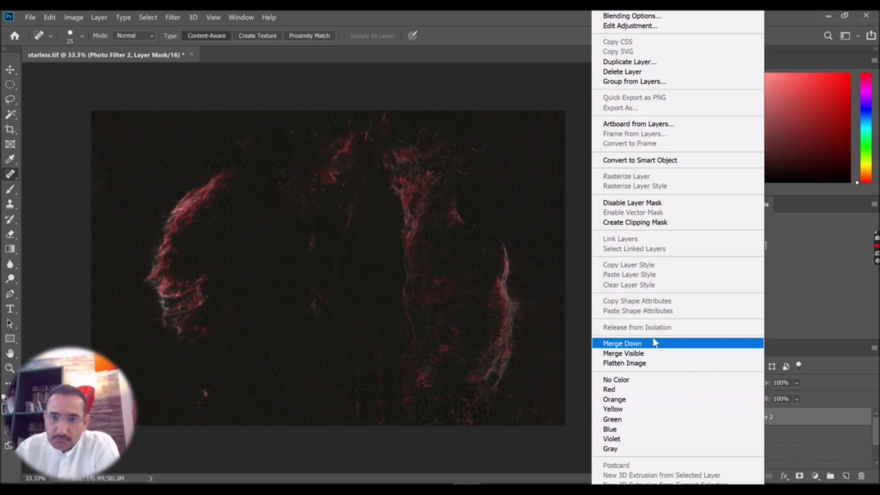
pyautogui.click(652, 343)
pyautogui.click(762, 245)
pyautogui.click(624, 119)
pyautogui.click(624, 131)
pyautogui.press('Down')
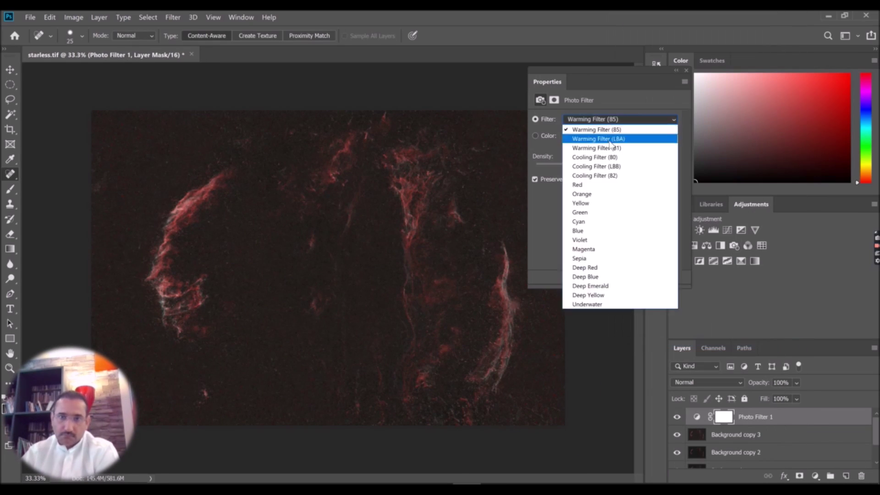
pyautogui.press('Down')
pyautogui.press('Down')
pyautogui.press('Down')
pyautogui.press('Down')
pyautogui.press('Down')
pyautogui.press('Down')
pyautogui.moveTo(570, 168)
pyautogui.mouseDown()
pyautogui.moveTo(542, 167)
pyautogui.moveTo(560, 168)
pyautogui.mouseUp()
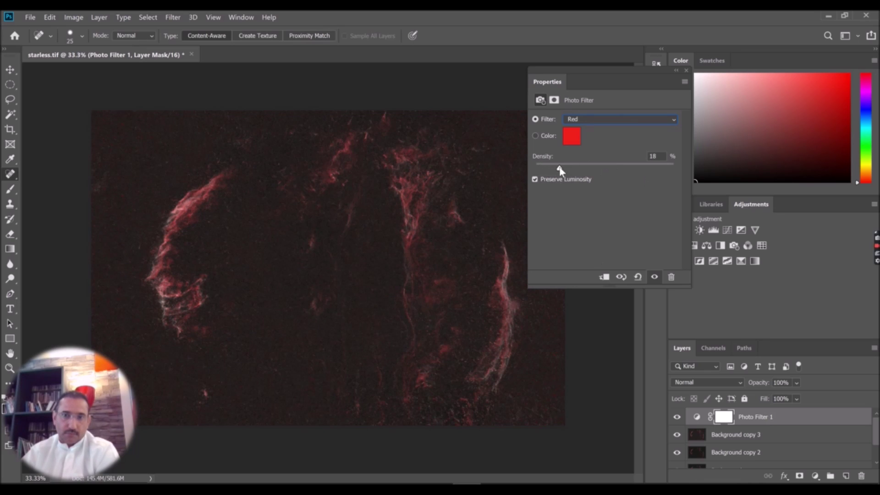
# Step: Try the Deep Emerald and Deep Red filter tints, then delete the photo filter layer
pyautogui.click(671, 277)
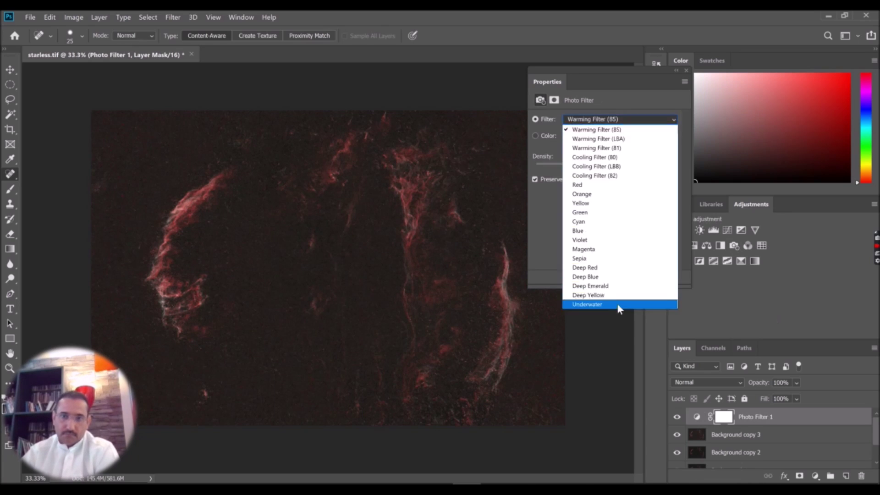
pyautogui.click(619, 285)
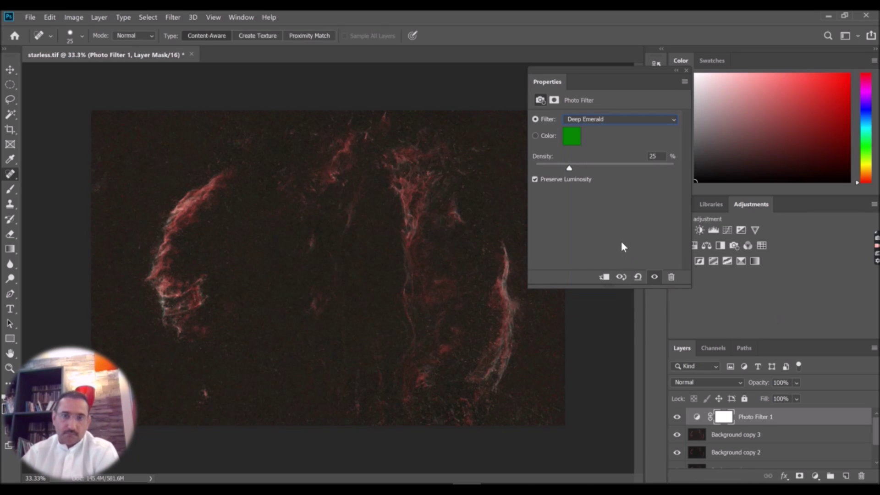
pyautogui.press('Up')
pyautogui.press('Up')
pyautogui.press('Up')
pyautogui.press('Up')
pyautogui.press('Up')
pyautogui.press('Up')
pyautogui.press('Up')
pyautogui.press('Up')
pyautogui.press('Up')
pyautogui.press('Up')
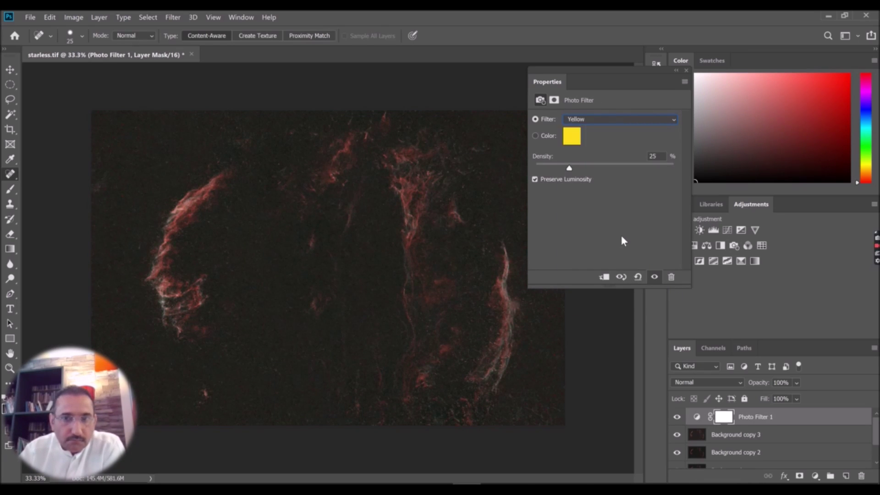
pyautogui.click(671, 277)
pyautogui.click(458, 210)
# Step: Apply Image > Adjustments > Curves and raise the black input point to 4
pyautogui.click(74, 17)
pyautogui.moveTo(148, 43)
pyautogui.click(202, 62)
pyautogui.moveTo(318, 139); pyautogui.dragTo(808, 44)
pyautogui.moveTo(563, 255); pyautogui.dragTo(587, 255)
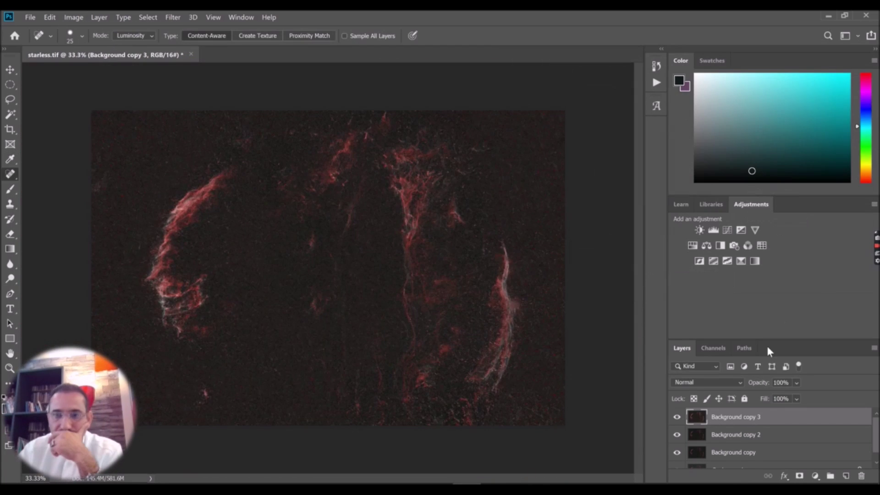
# Step: Compare layer visibility and drag Background copy 2 to the trash
pyautogui.click(676, 417)
pyautogui.click(677, 434)
pyautogui.click(677, 452)
pyautogui.scroll(-1, 691, 426)
pyautogui.click(677, 443)
pyautogui.scroll(1, 706, 435)
pyautogui.moveTo(735, 434); pyautogui.dragTo(860, 475)
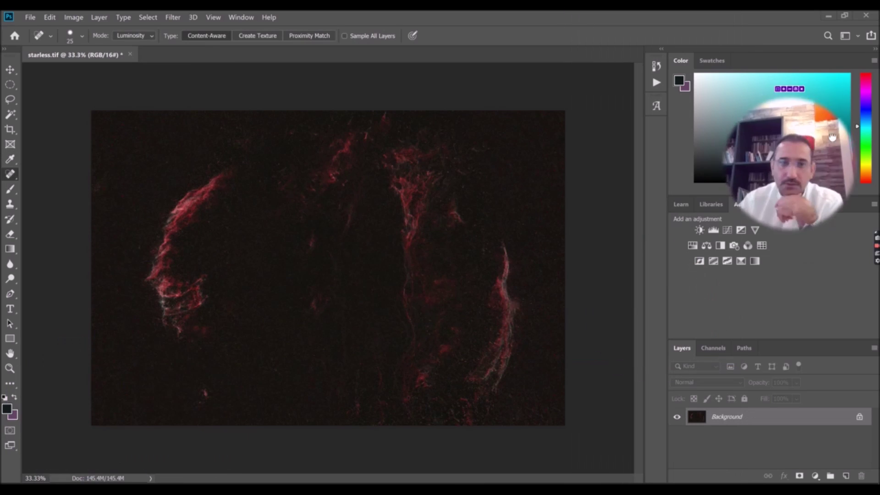
# Step: Save as NGC_6974-PS-starless.tif in the NGC_6974 folder, then also as JPEG
pyautogui.click(30, 17)
pyautogui.click(50, 120)
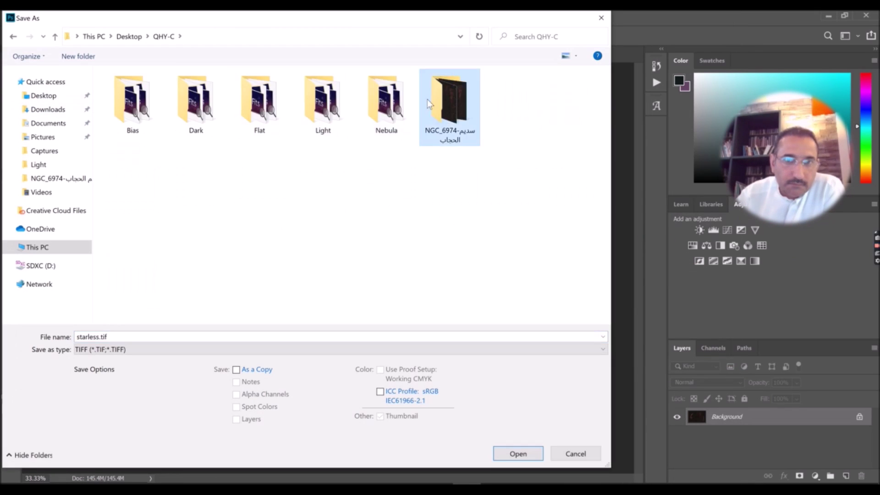
pyautogui.doubleClick(451, 94)
pyautogui.click(195, 106)
pyautogui.click(162, 336)
pyautogui.press('Left')
pyautogui.press('Left')
pyautogui.press('Left')
pyautogui.press('Left')
pyautogui.write('-starles')
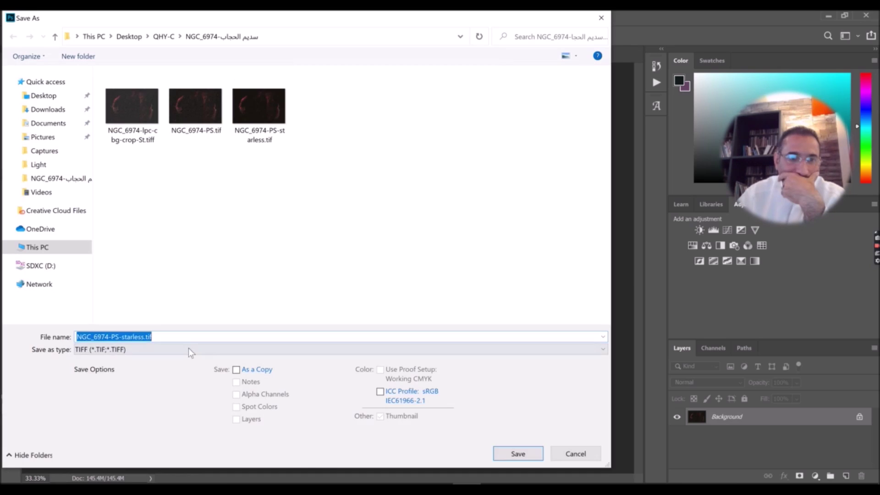
pyautogui.click(191, 349)
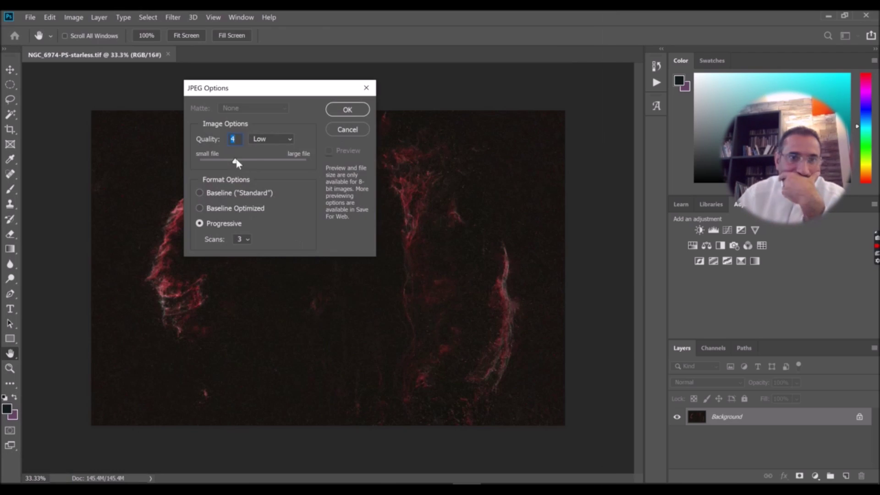
pyautogui.press('Return')
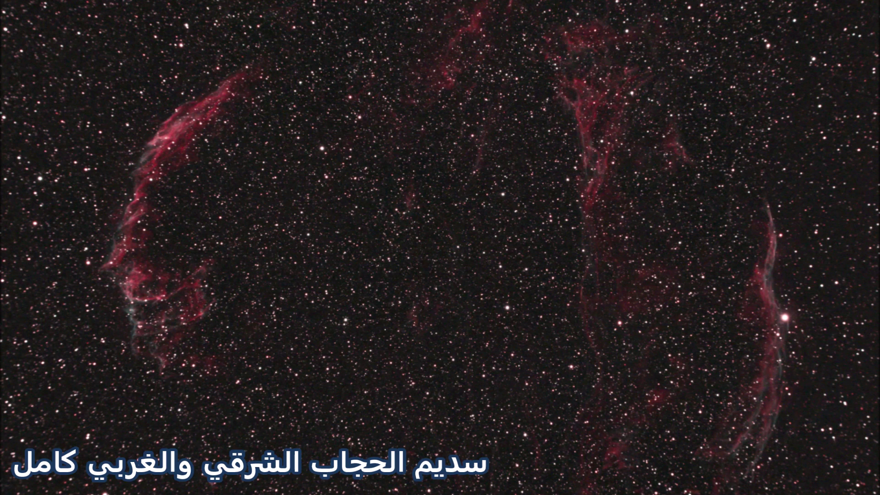